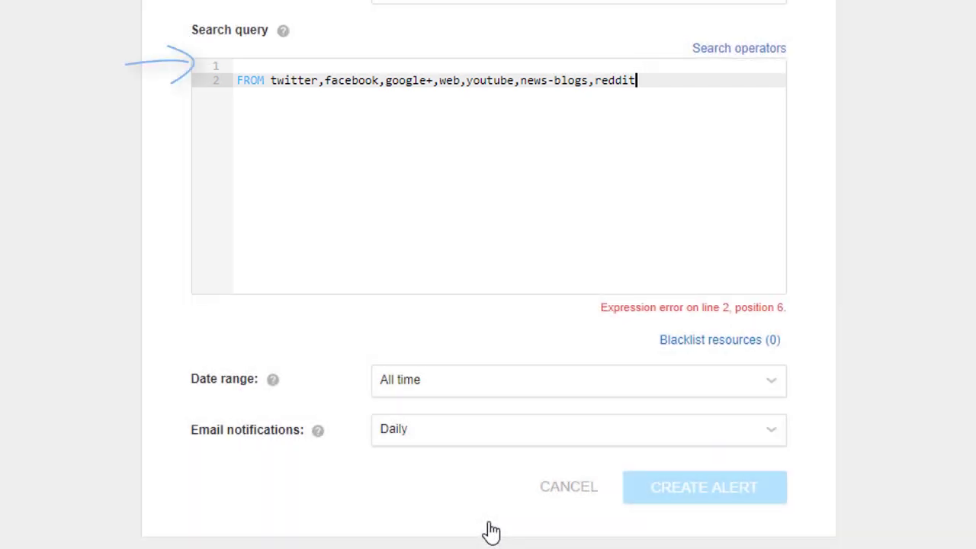
# Enter the terms sneakers OR training shoes on the empty line above the FROM line of the search query.
pyautogui.click(239, 66)
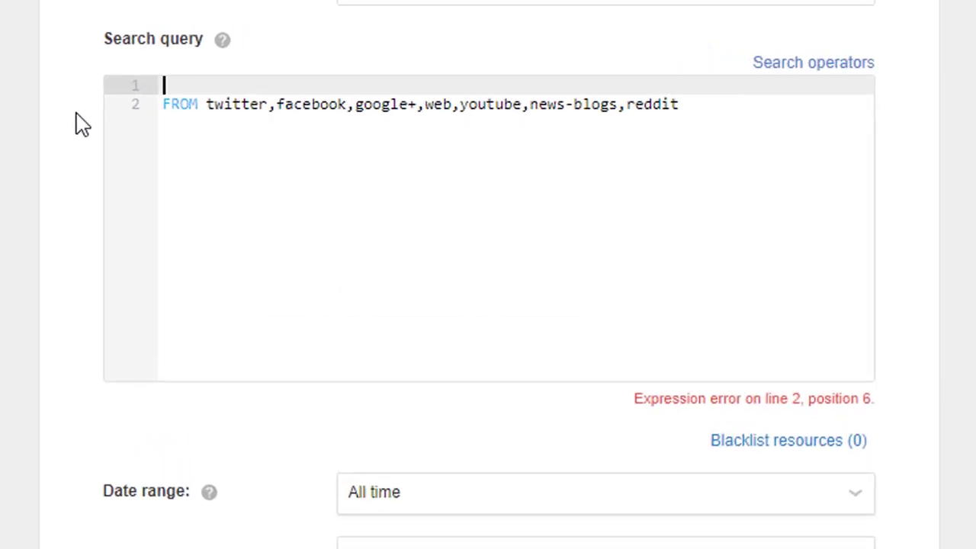
pyautogui.write('s')
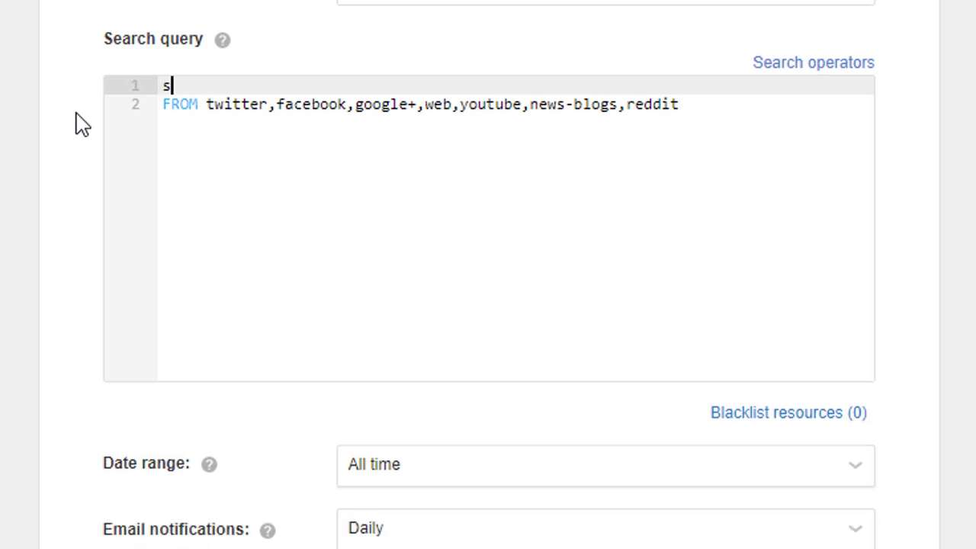
pyautogui.write('neakers')
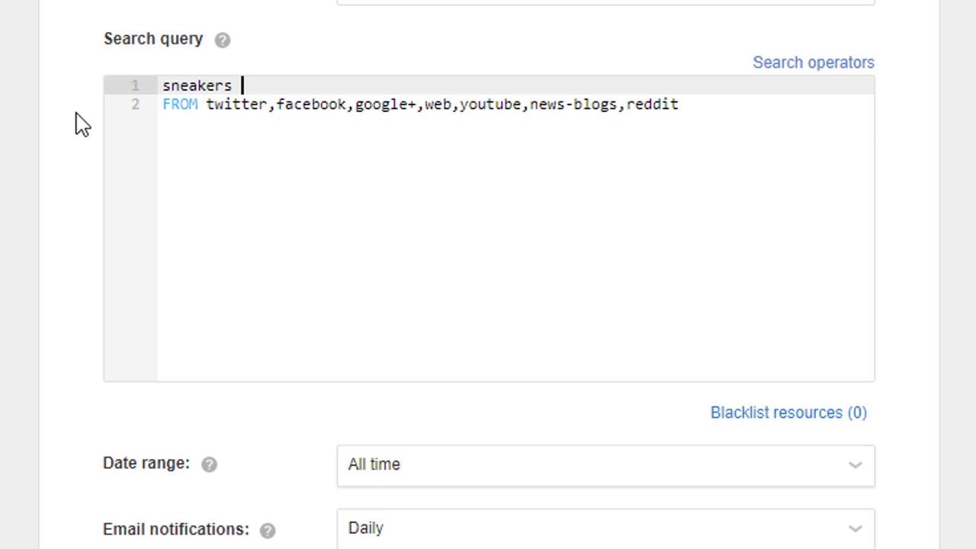
pyautogui.write('OR')
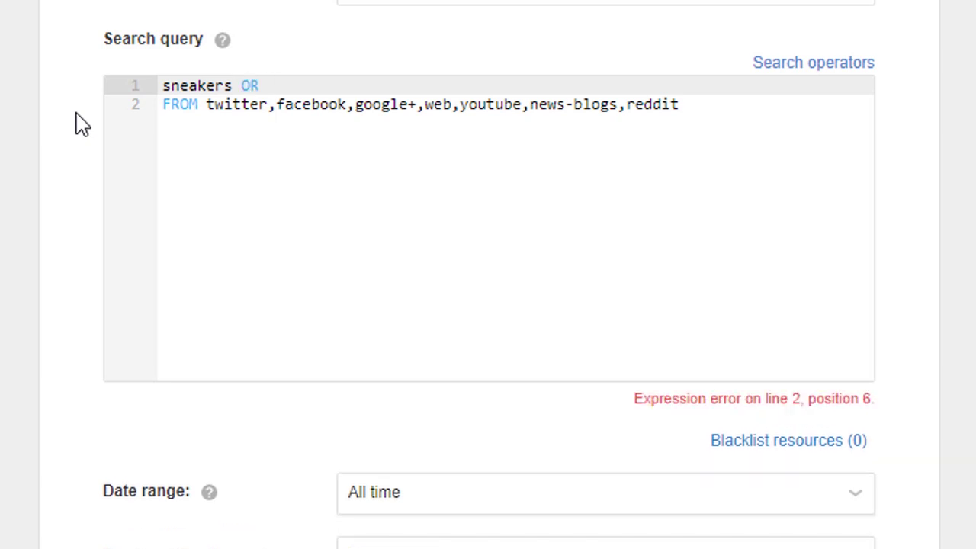
pyautogui.write('training shoes')
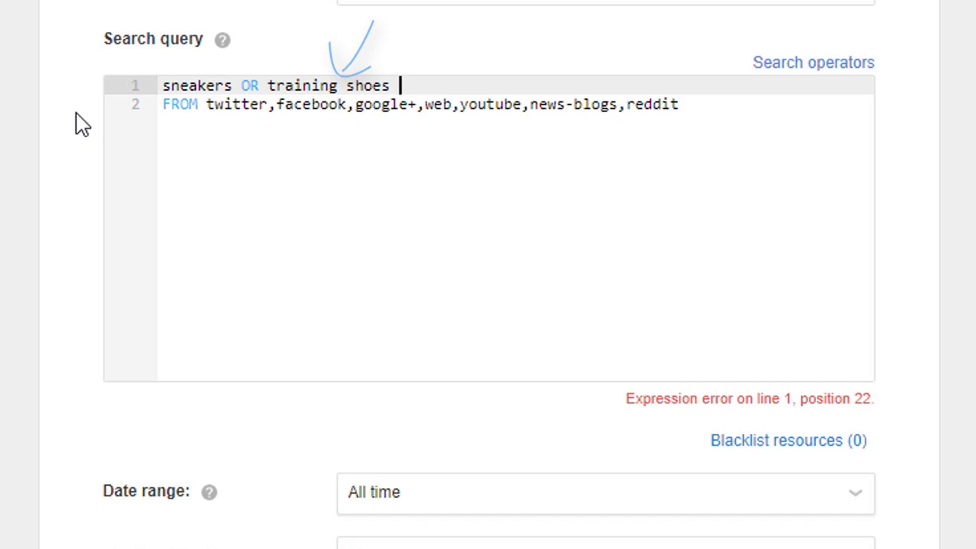
# Make training shoes an exact phrase in quotation marks and put a + operator in front of it.
pyautogui.moveTo(625, 399); pyautogui.dragTo(884, 401)
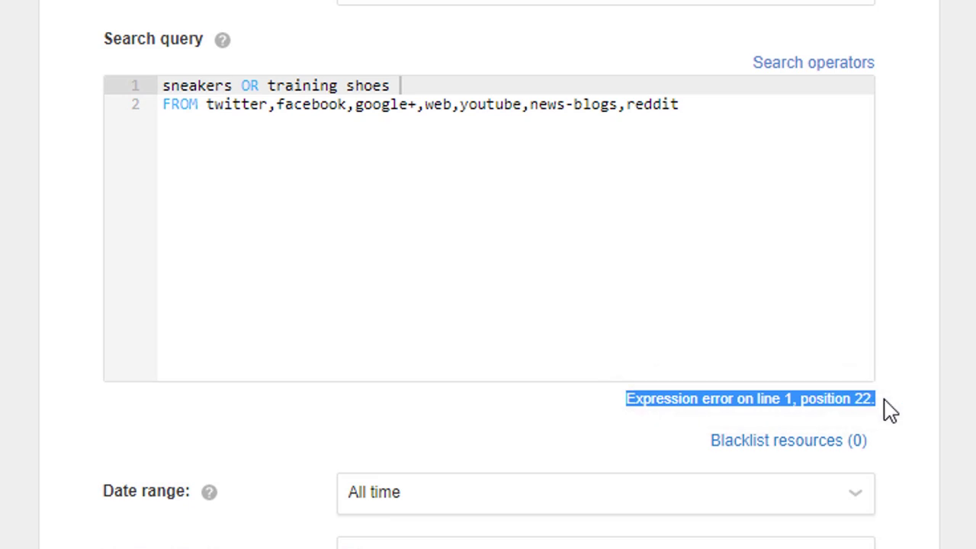
pyautogui.click(394, 86)
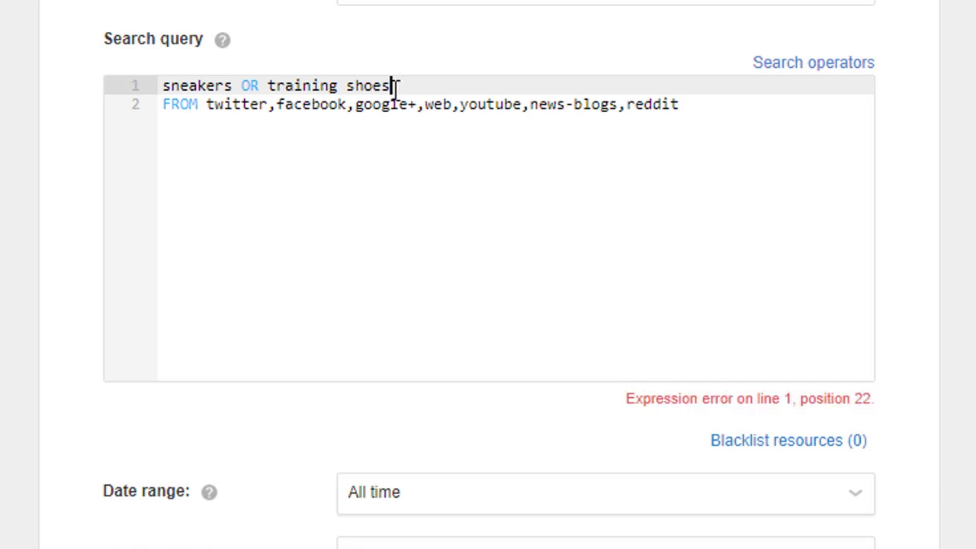
pyautogui.click(270, 83)
pyautogui.write('"')
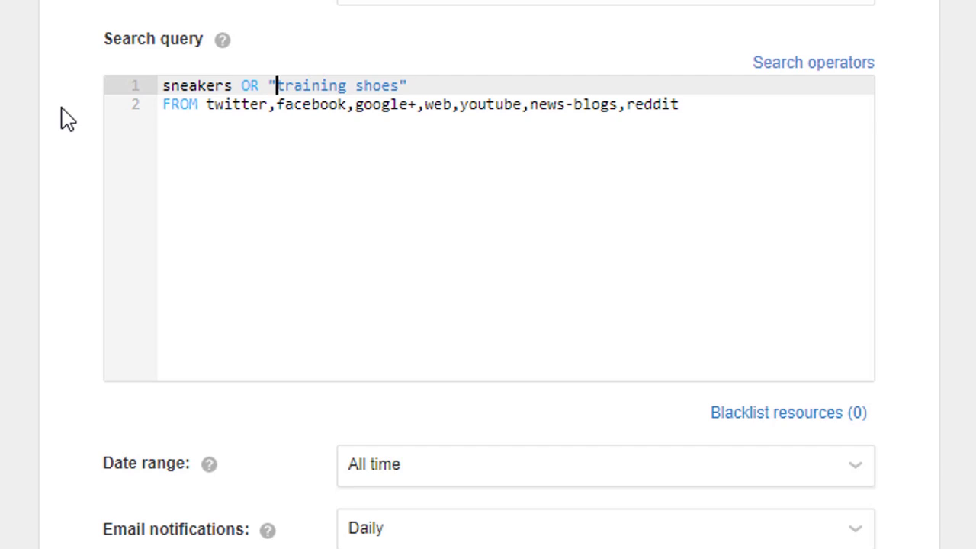
pyautogui.write('+')
# Extend the first query line with OR +"jogging shoes" OR +"running shoes".
pyautogui.click(453, 86)
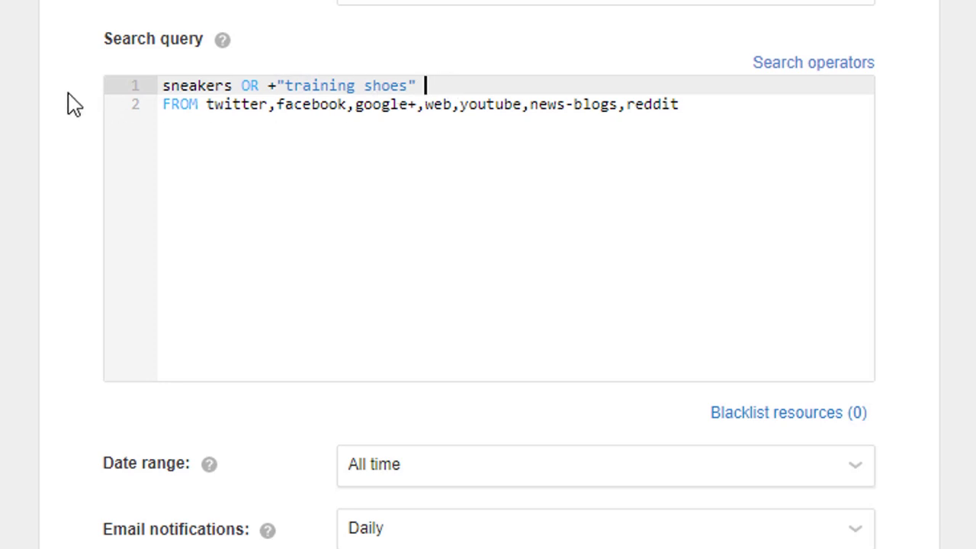
pyautogui.write('OR +')
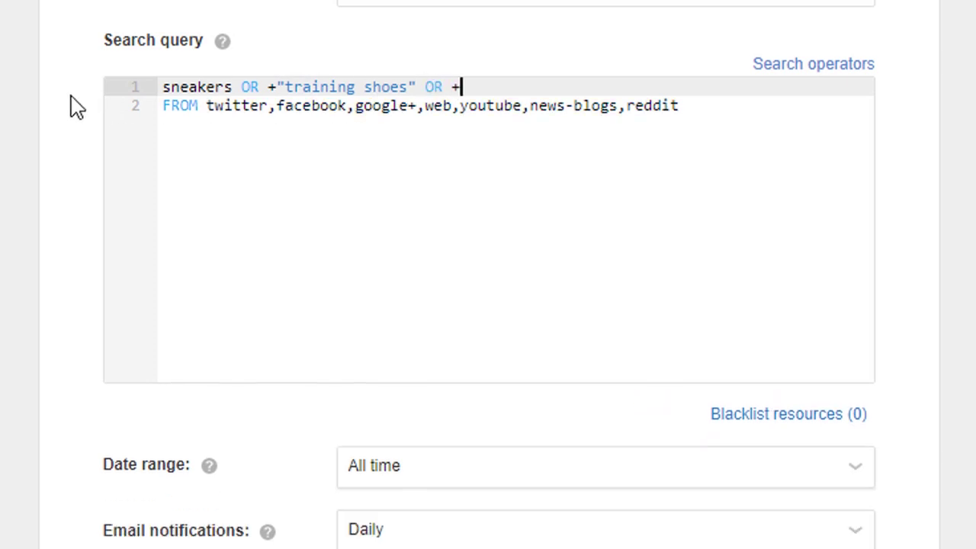
pyautogui.write('"jogging shoes" OR +"runnin')
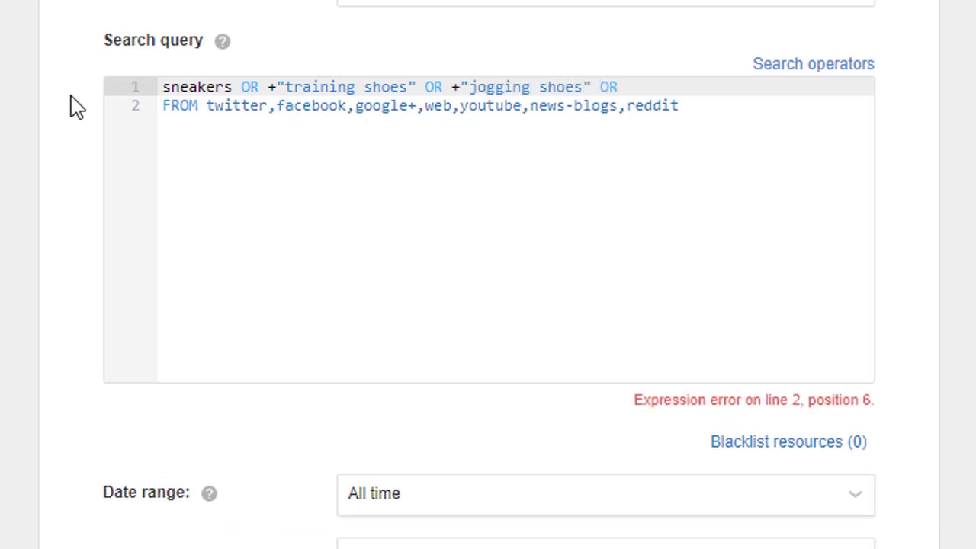
pyautogui.write('g shoes"')
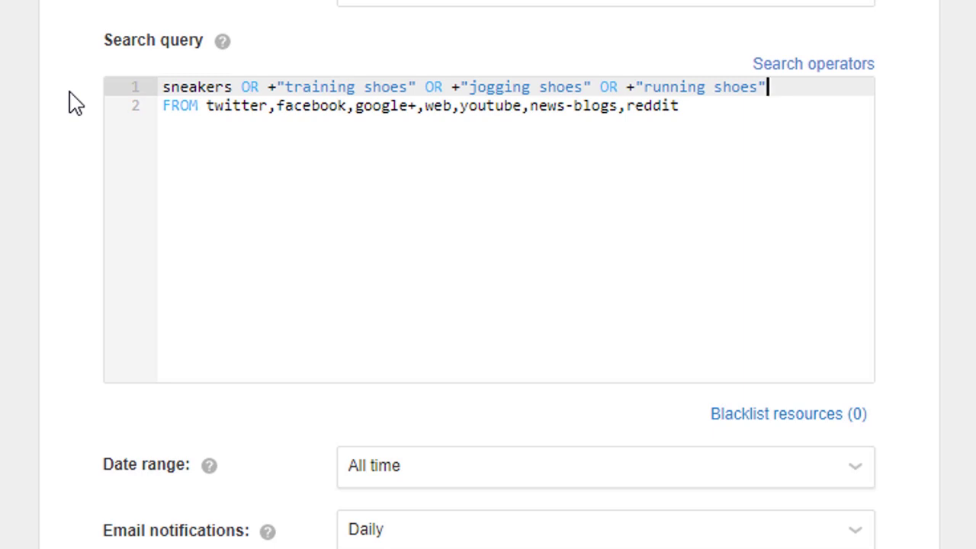
# Enclose all the shoe terms on the first query line in one pair of parentheses.
pyautogui.write(')')
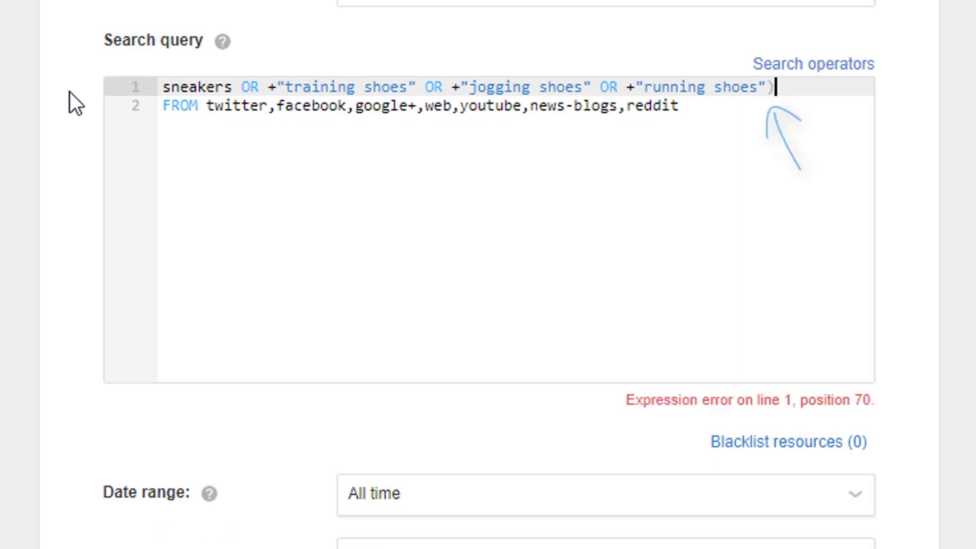
pyautogui.click(164, 87)
pyautogui.write('(')
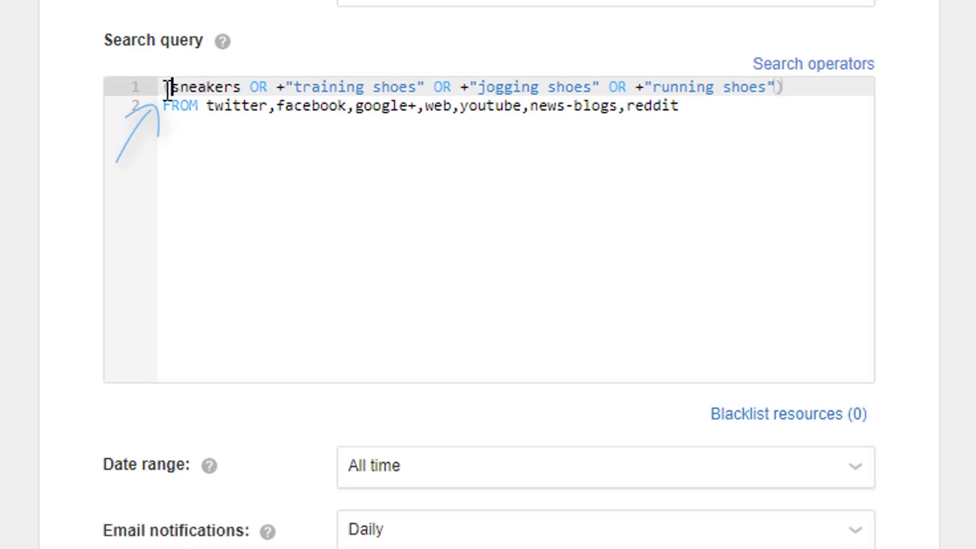
# Add a line reading AND NOT Adidas below the parenthesised shoe terms.
pyautogui.click(798, 87)
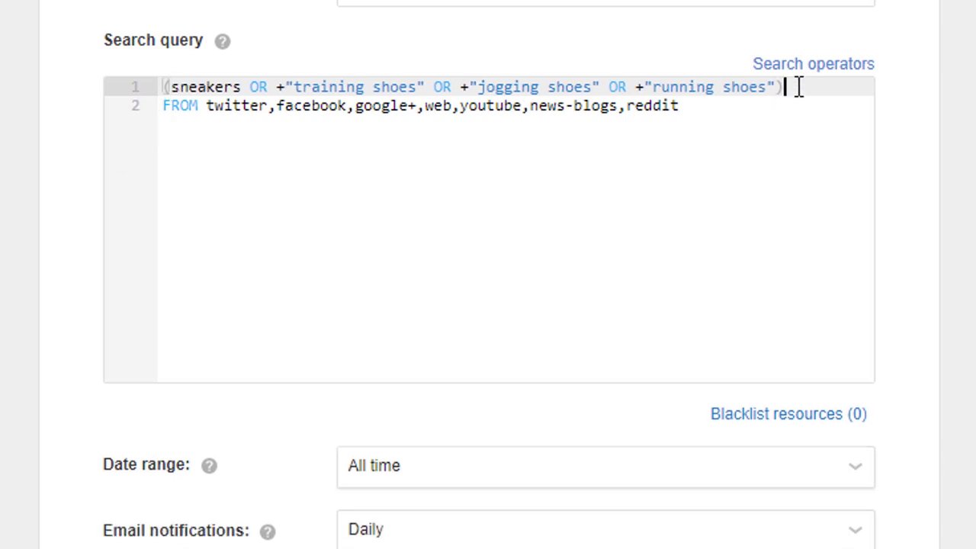
pyautogui.press('Return')
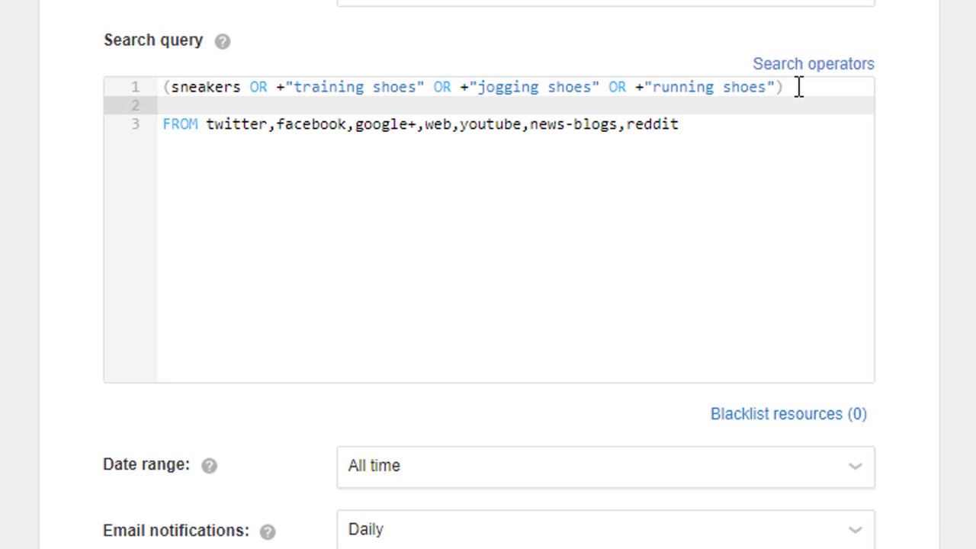
pyautogui.write('AND NOT A')
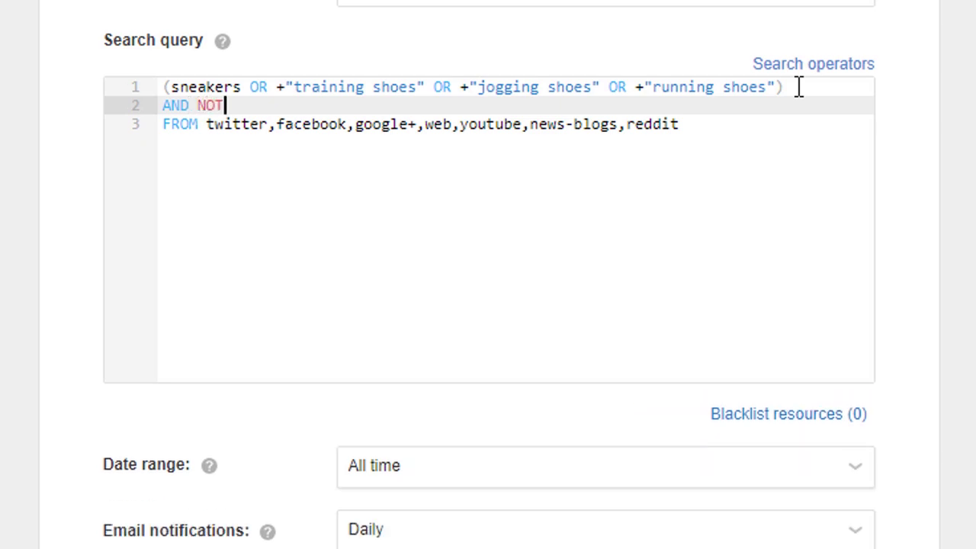
pyautogui.write('didas')
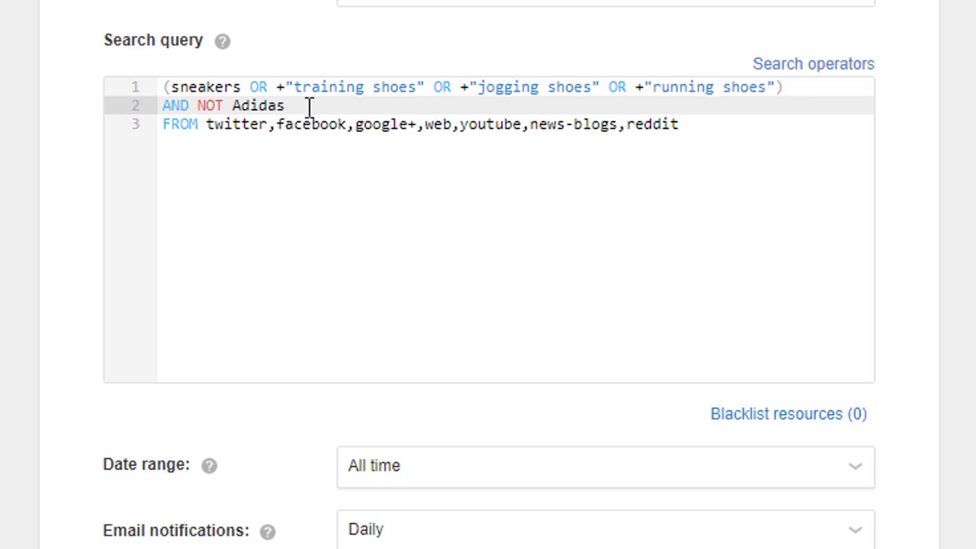
# Wrap the shoe terms and the Adidas exclusion together in an outer pair of parentheses.
pyautogui.write(')')
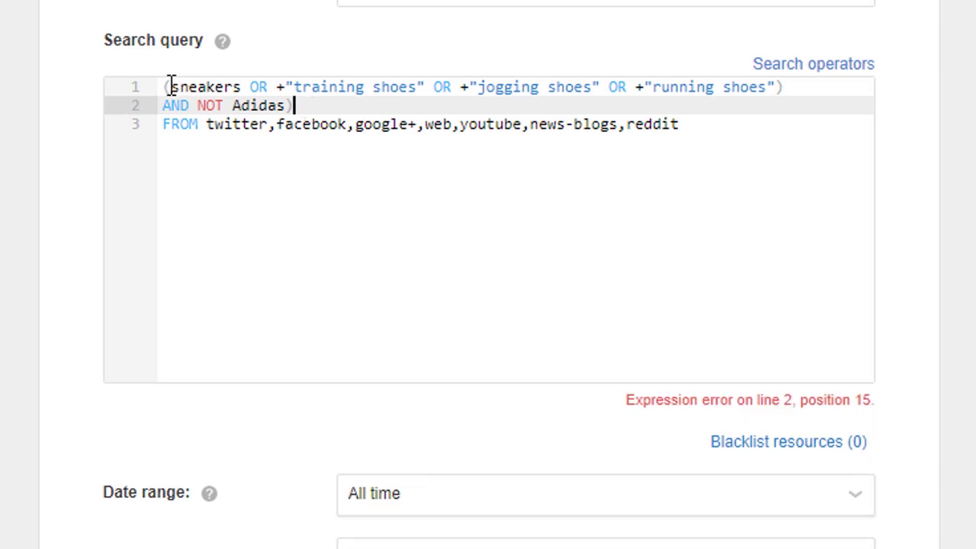
pyautogui.click(165, 85)
pyautogui.write('(')
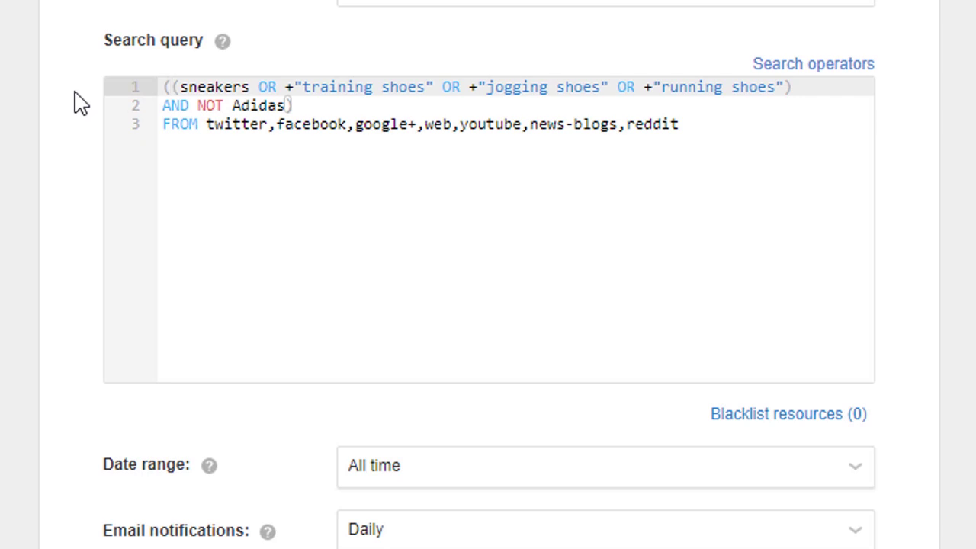
# Add the filter lines AND lang:en and AND country:US above the FROM line.
pyautogui.click(296, 106)
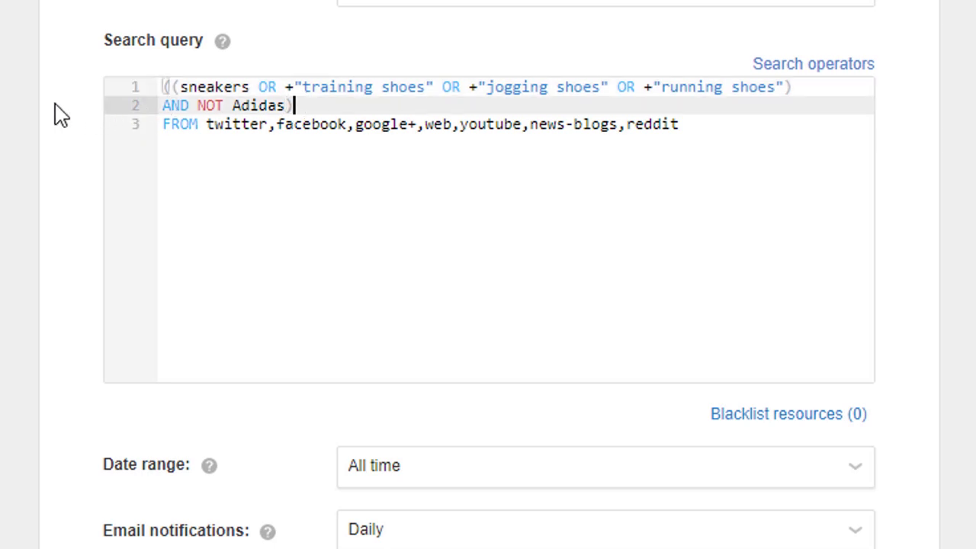
pyautogui.press('Return')
pyautogui.write('AND lang:en')
pyautogui.press('Return')
pyautogui.write('AND country')
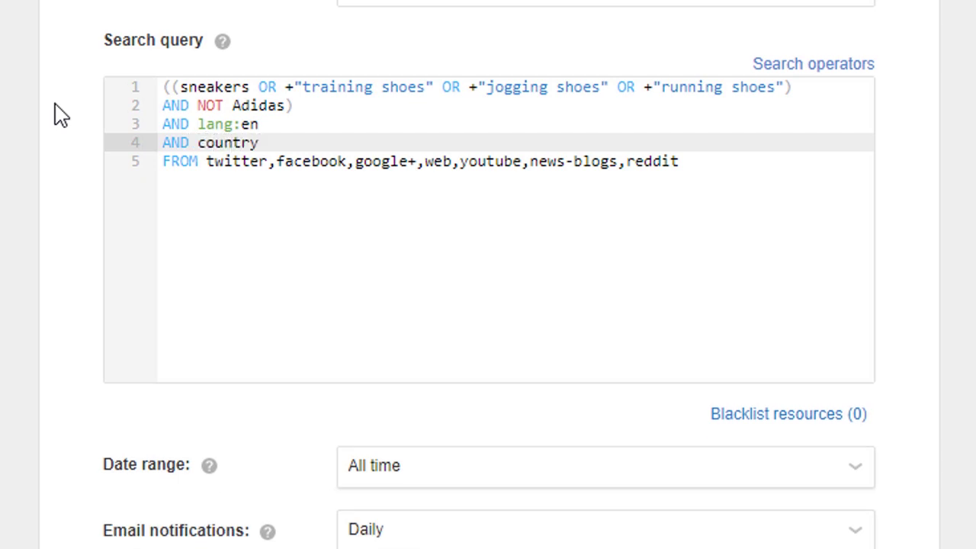
pyautogui.write(':US')
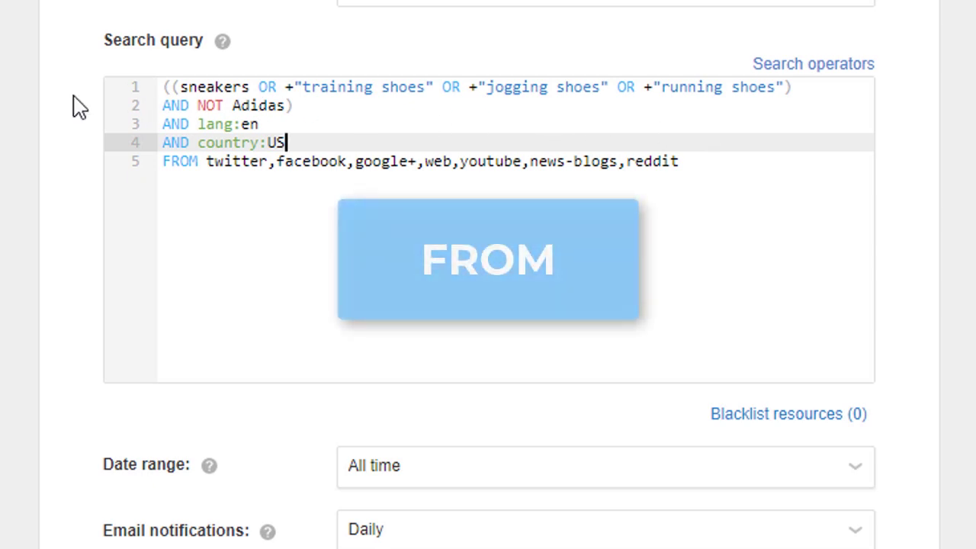
# Remove google+, web, youtube, news-blogs and reddit from the FROM line, keeping only twitter and facebook.
pyautogui.moveTo(691, 170); pyautogui.dragTo(347, 170)
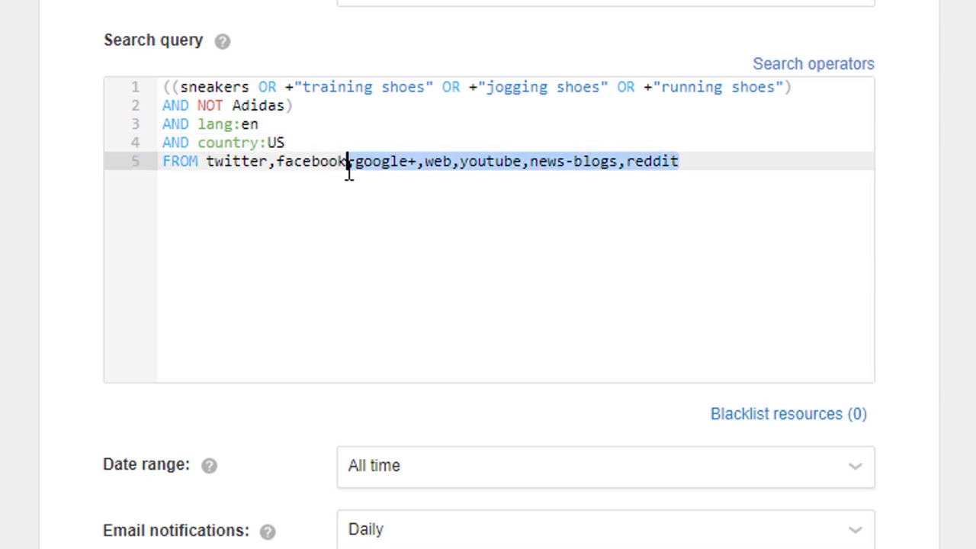
pyautogui.press('BackSpace')
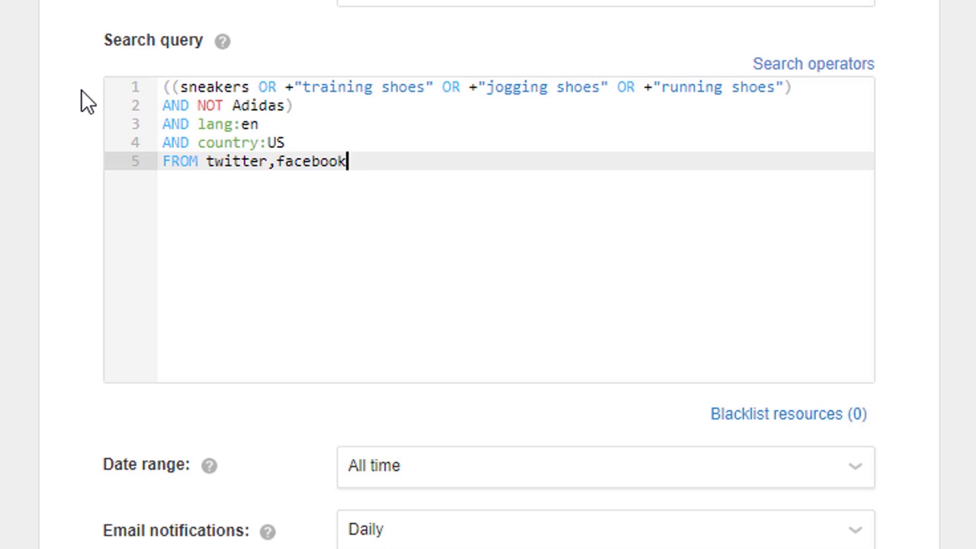
# Replace the entire search query with sneakers FROM twitter.
pyautogui.hotkey('ctrl', 'a')
pyautogui.press('BackSpace')
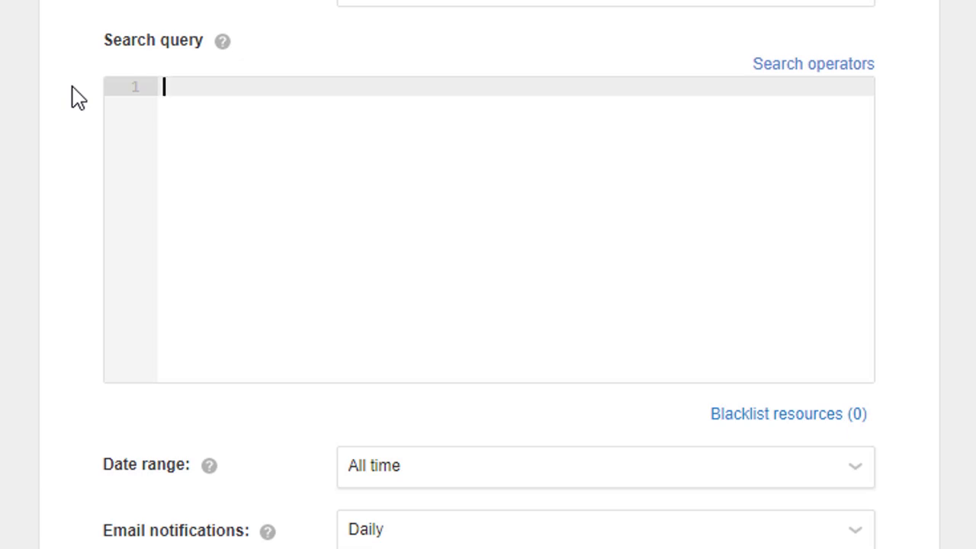
pyautogui.write('sneakers FROM twitter')
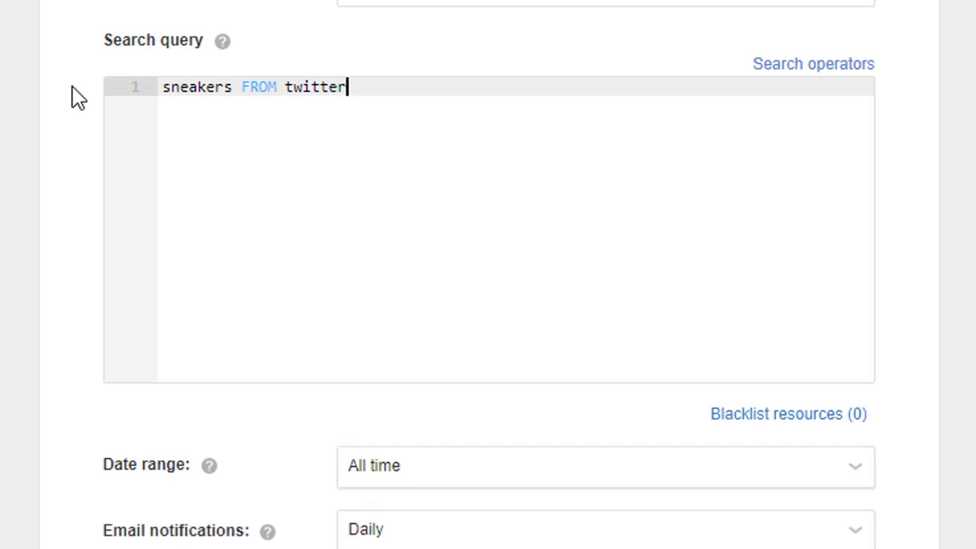
# Add UNION on its own line, followed by (+"training shoes" OR +"running shoes" OR +"jogging shoes") and a line reading FROM facebook.
pyautogui.press('Return')
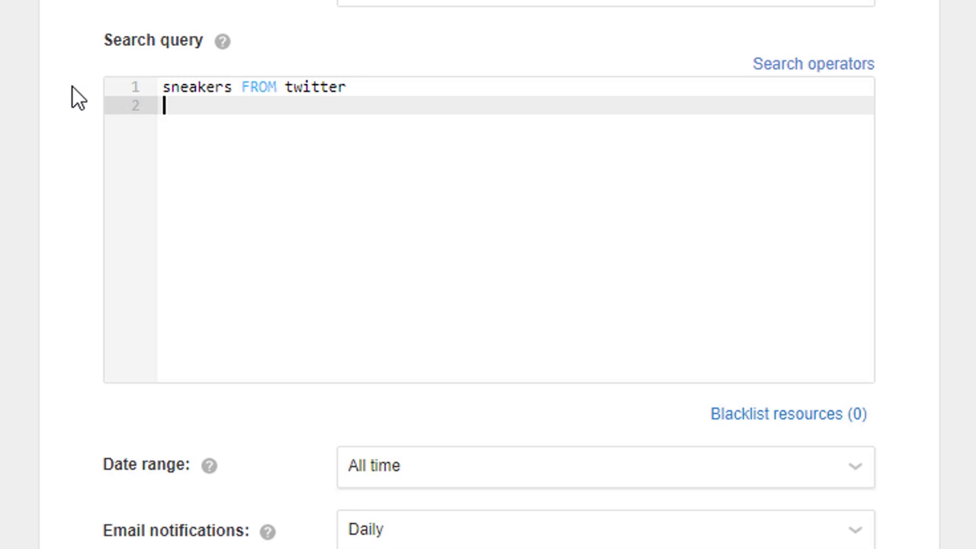
pyautogui.write('UNION')
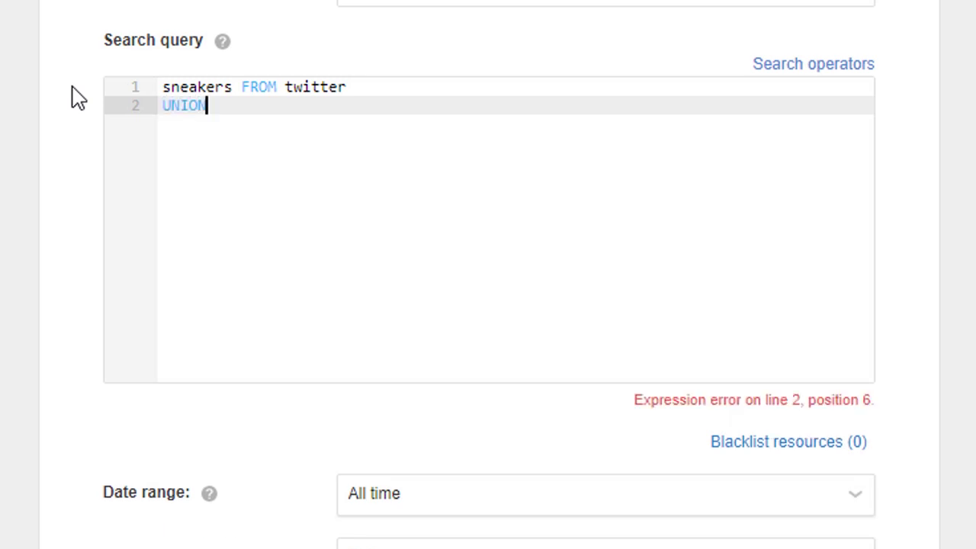
pyautogui.press('Return')
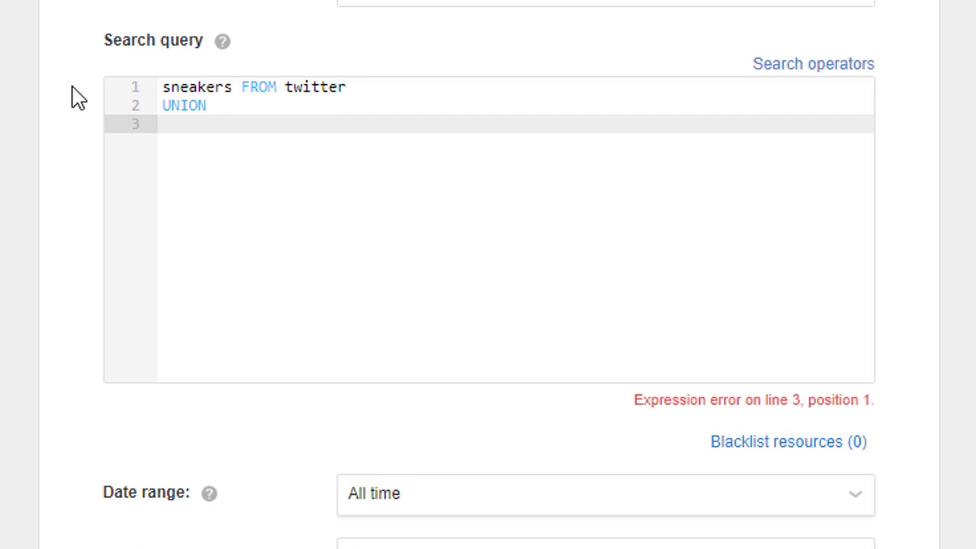
pyautogui.write('(+"training sh')
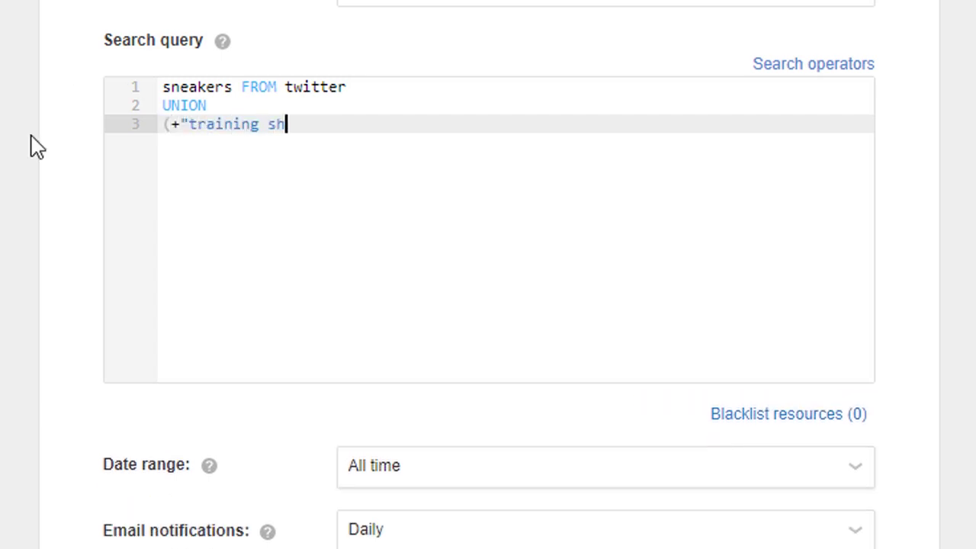
pyautogui.write('oes" OR +"running shoes" OR +')
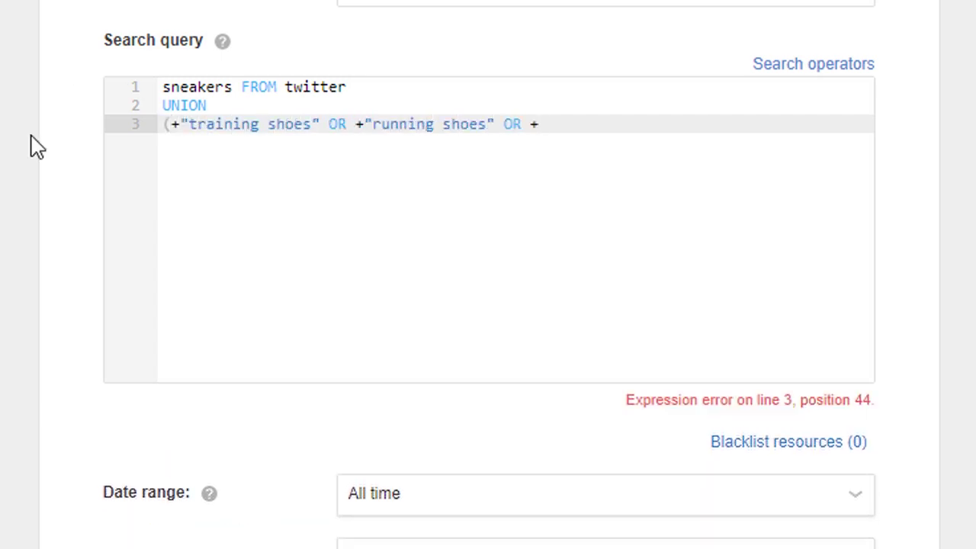
pyautogui.write('"jogging shoes")')
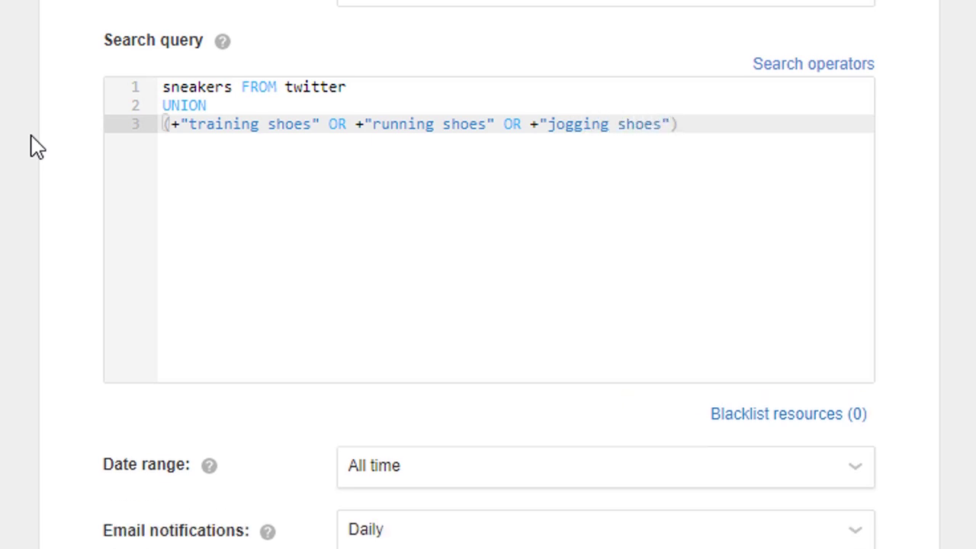
pyautogui.press('Return')
pyautogui.write('FROM facebook')
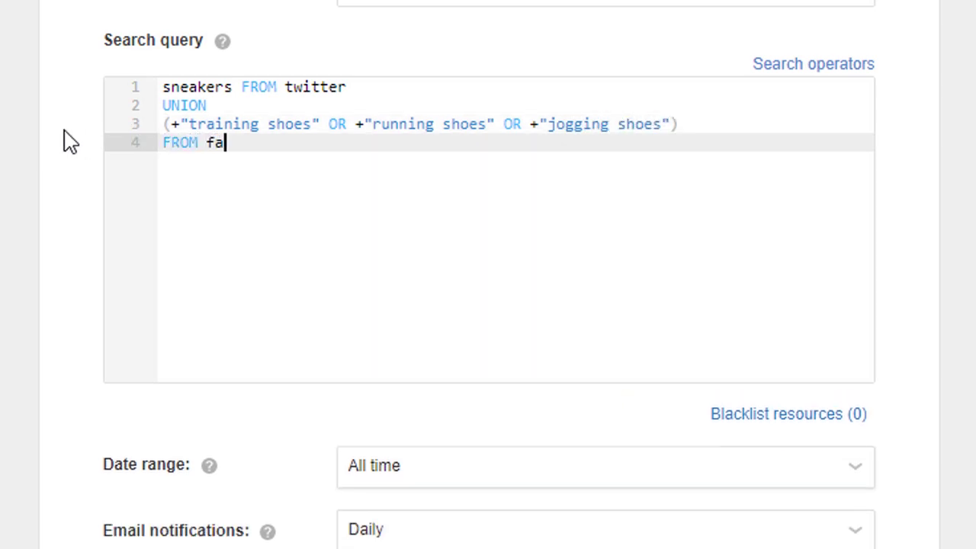
pyautogui.press('Return')
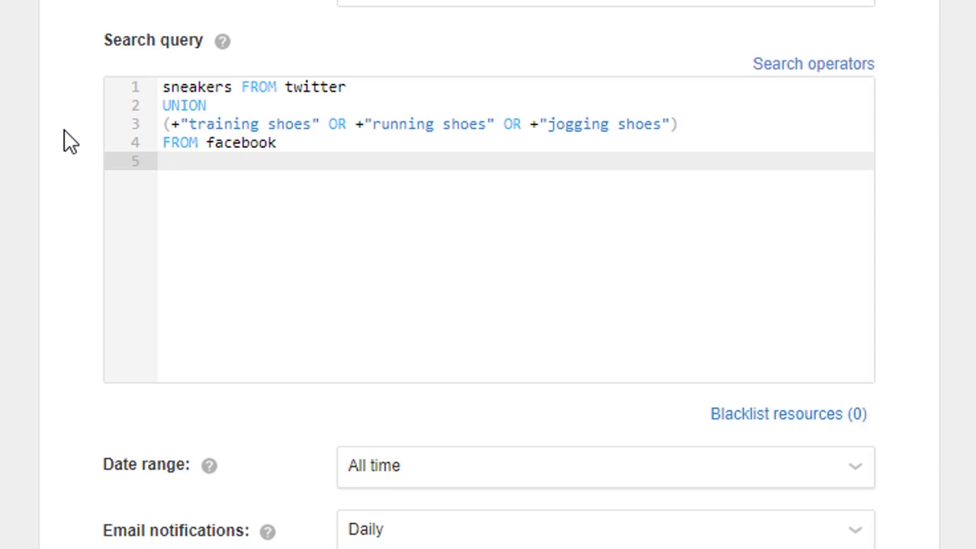
# Replace the entire search query with (++"CAT" OR +"cat equipment" OR +"cat shoes").
pyautogui.hotkey('ctrl', 'a')
pyautogui.press('Delete')
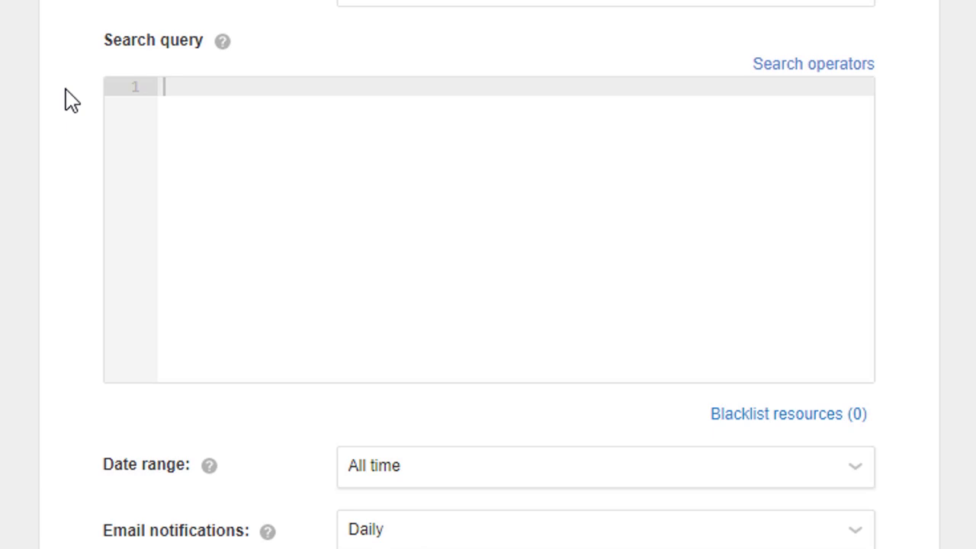
pyautogui.write('(')
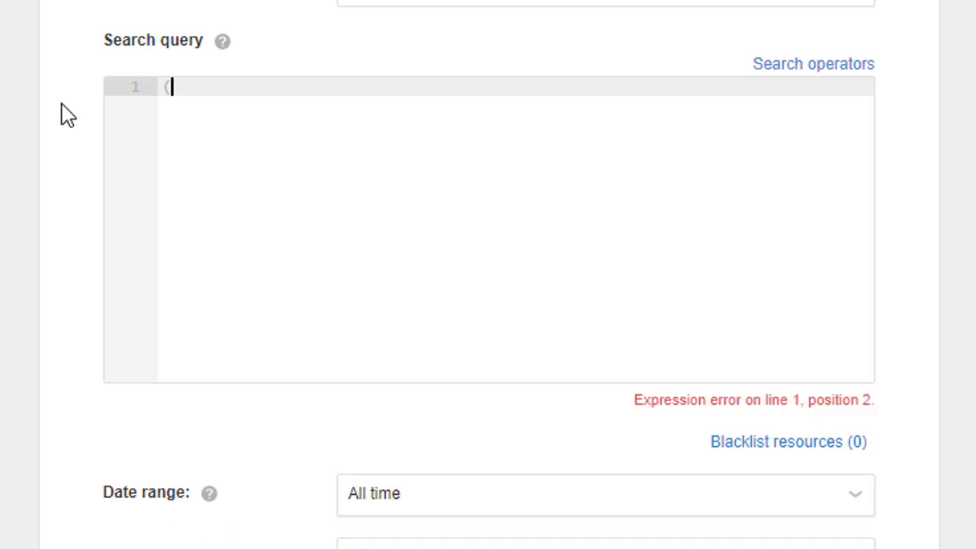
pyautogui.write('++"CAT" OR +"cat equipment" OR +"cat shoes")')
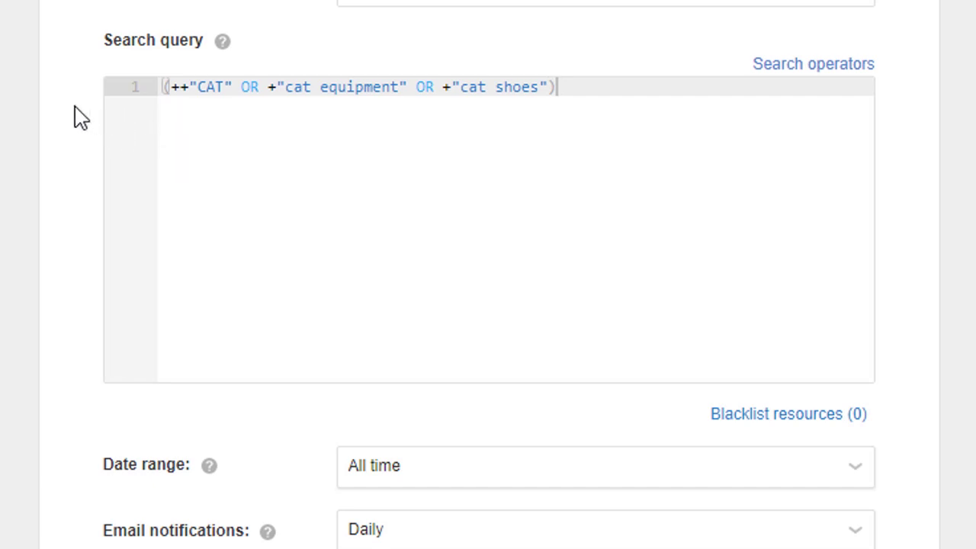
pyautogui.press('Return')
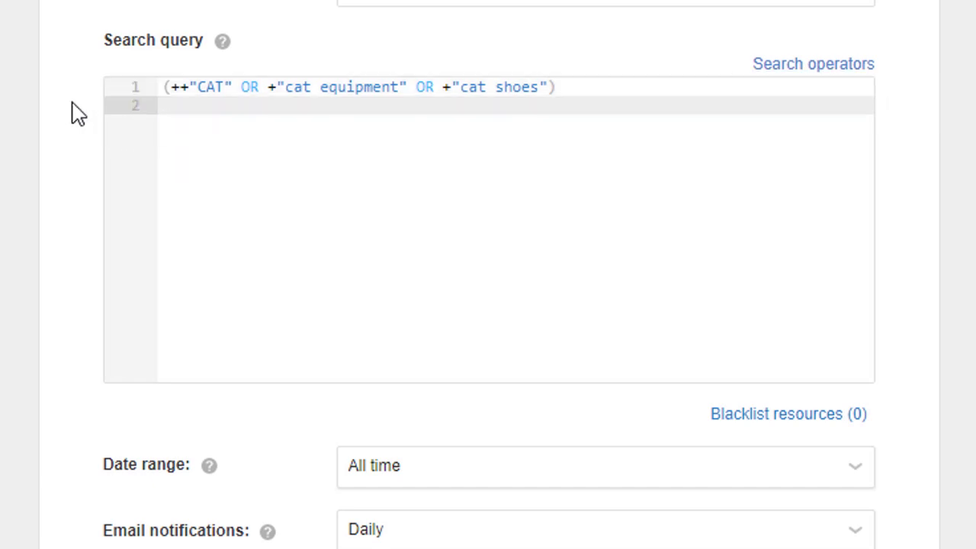
# Try a grouped exclusion of AND NOT followed by (animal OR pur OR fur OR animal), and remove both lines.
pyautogui.write('AND NOT')
pyautogui.press('Return')
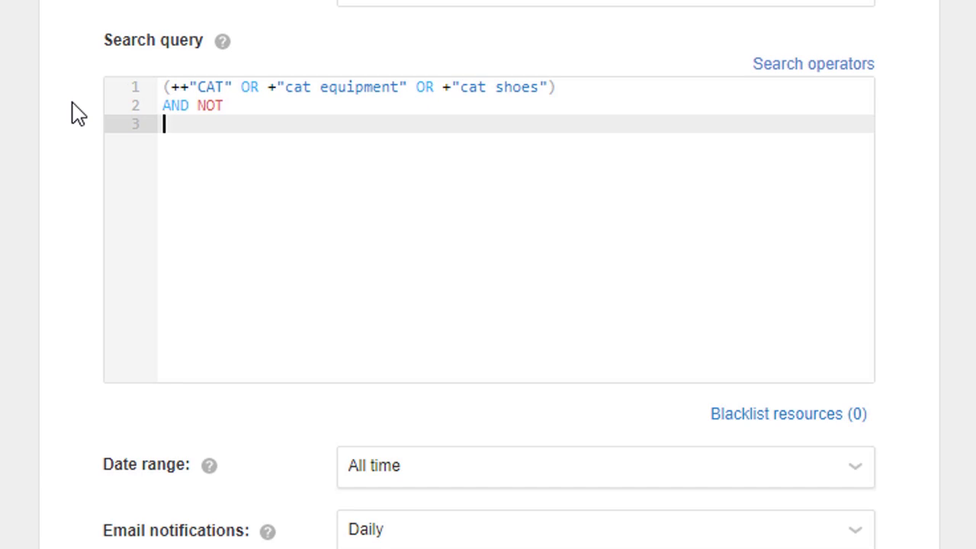
pyautogui.write('(animal OR pur OR fur OR animal)')
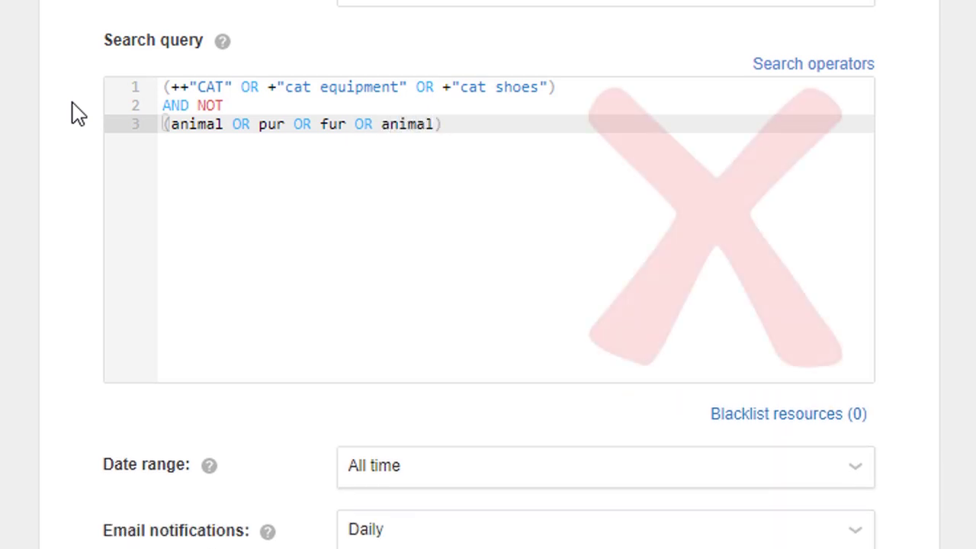
pyautogui.moveTo(449, 124); pyautogui.dragTo(146, 113)
pyautogui.press('BackSpace')
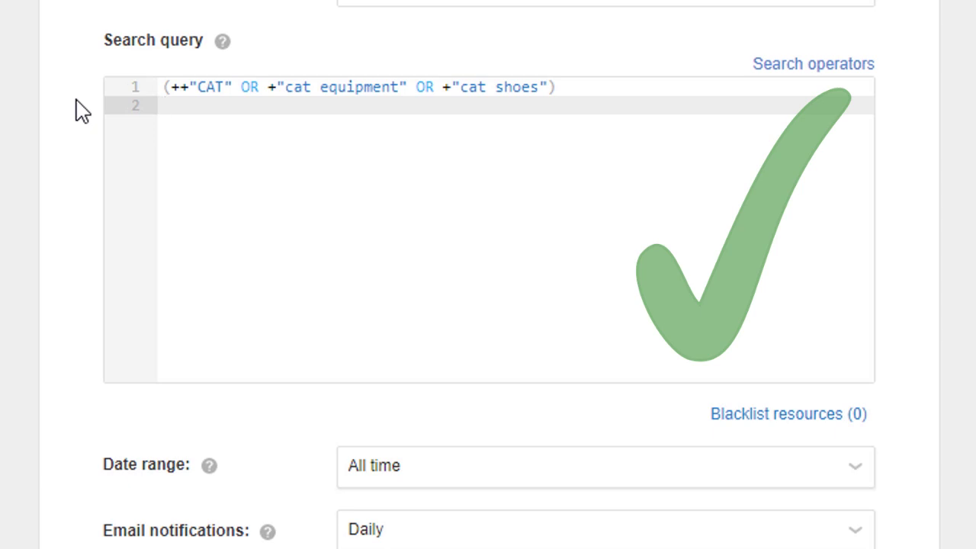
# Add the exclusions on separate lines: AND NOT animal, AND NOT pur, AND NOT fur, AND NOT kitty.
pyautogui.write('A')
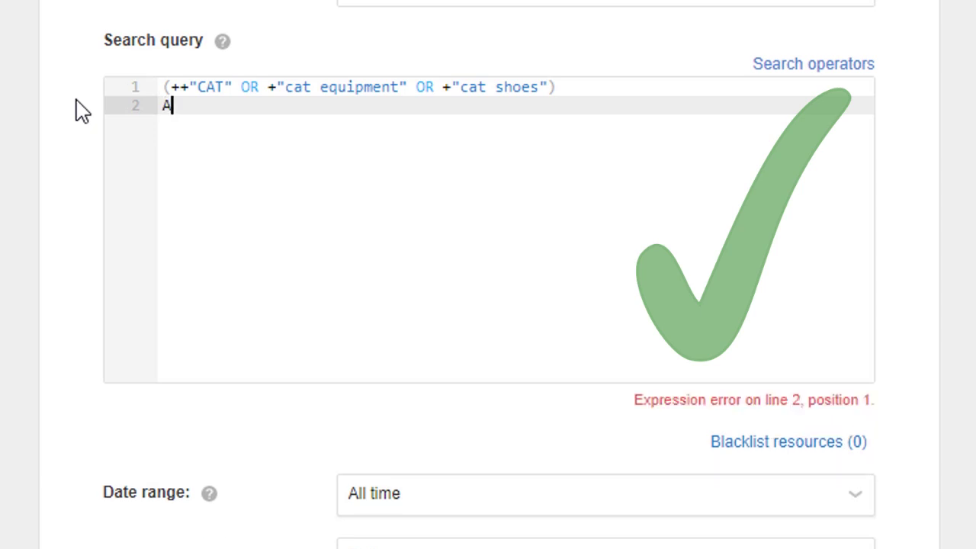
pyautogui.write('ND NOT animal')
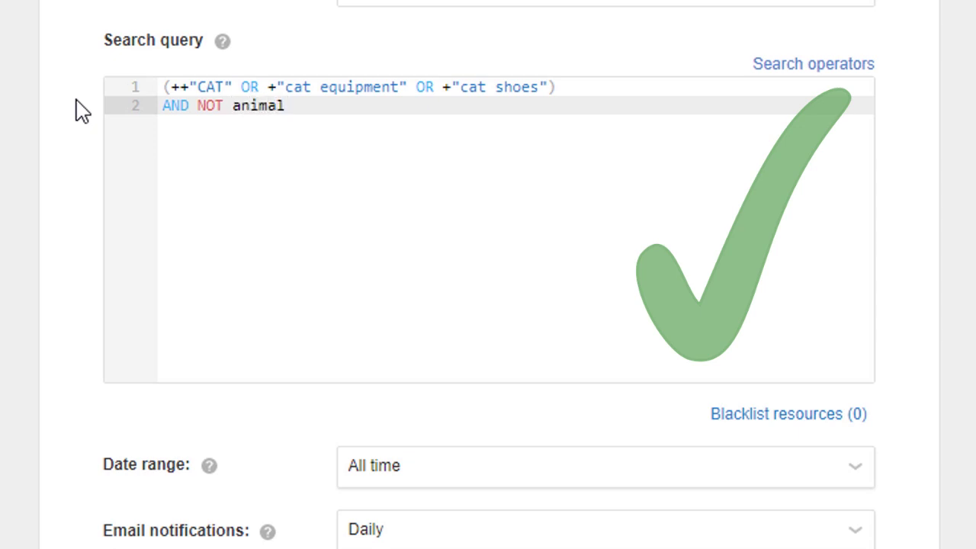
pyautogui.press('Return')
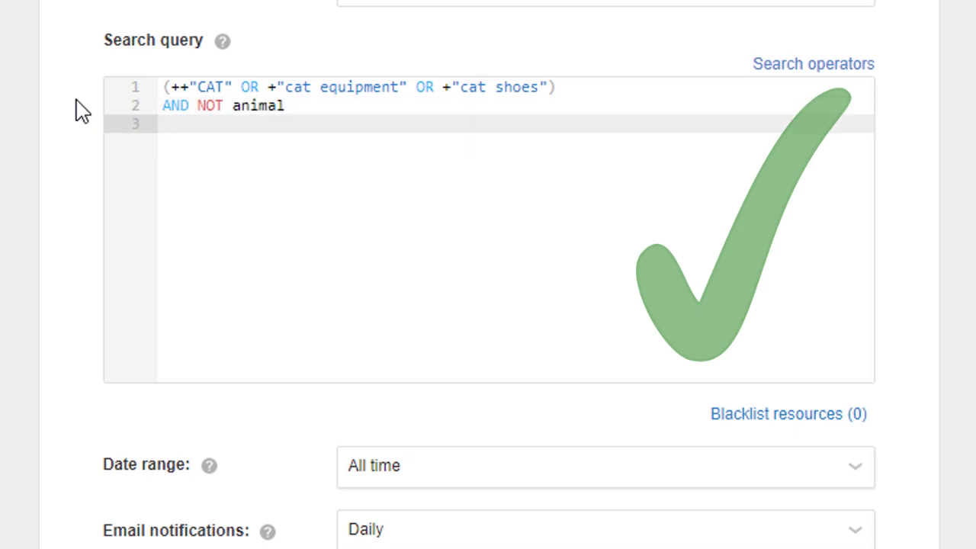
pyautogui.write('AND NOT pur')
pyautogui.press('Return')
pyautogui.write('AND NOT fur')
pyautogui.press('Return')
pyautogui.write('AND NOT kitty')
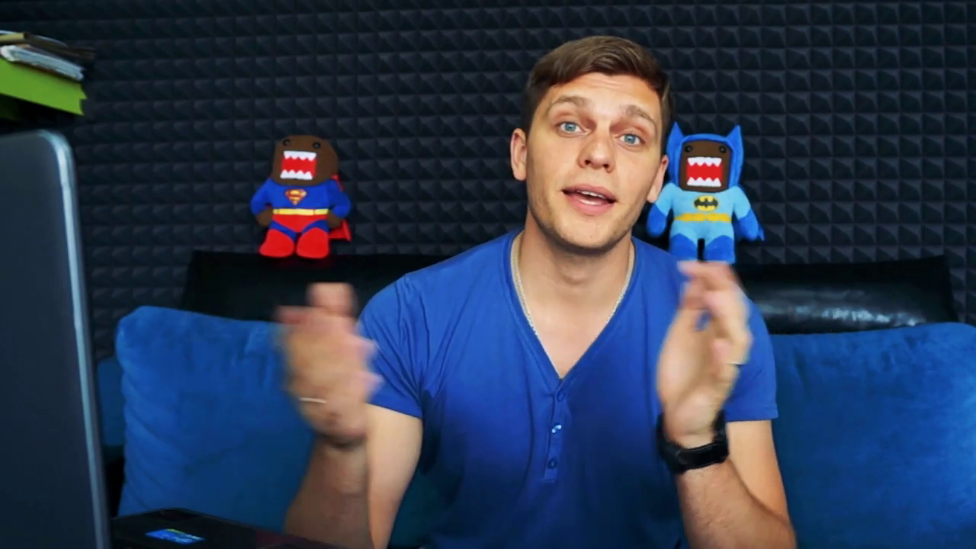